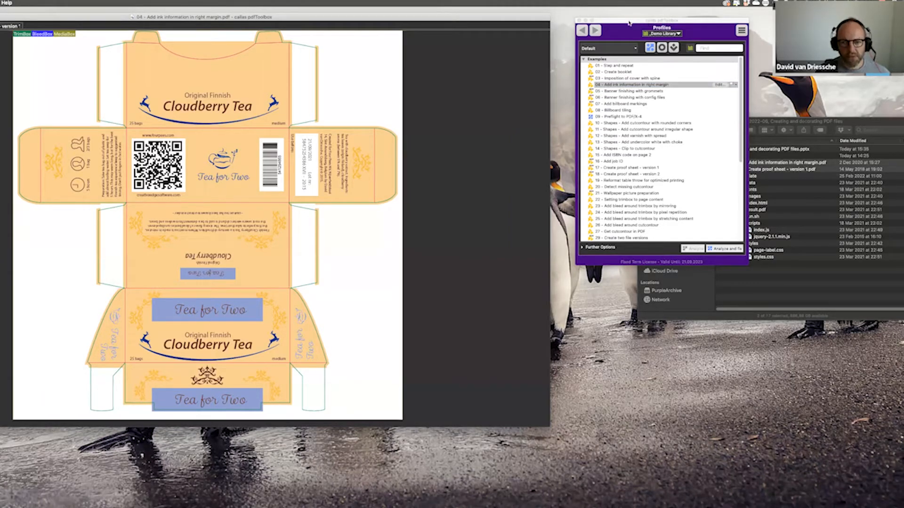
# - Run the "04 - Add ink information in right margin" profile on the tea box PDF with fixes, saving the result to the Desktop
pyautogui.moveTo(649, 19); pyautogui.dragTo(630, 21)
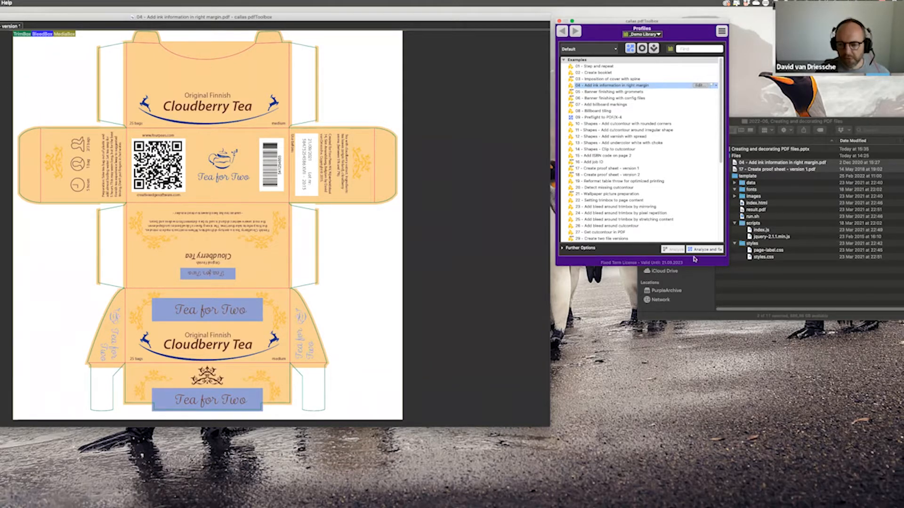
pyautogui.click(709, 250)
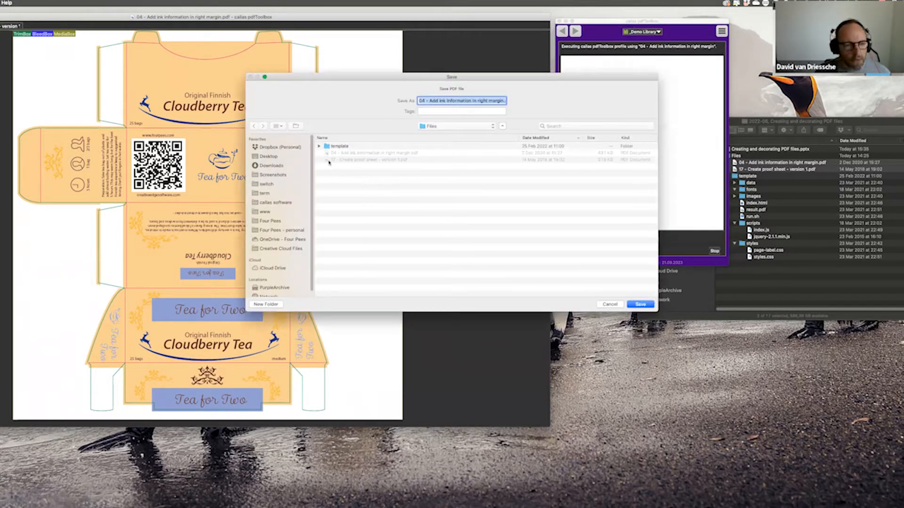
pyautogui.click(271, 158)
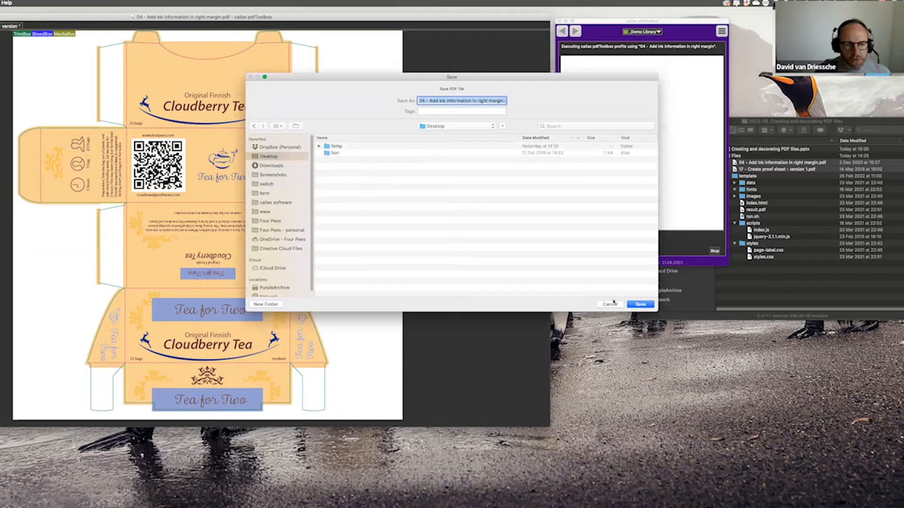
pyautogui.click(641, 305)
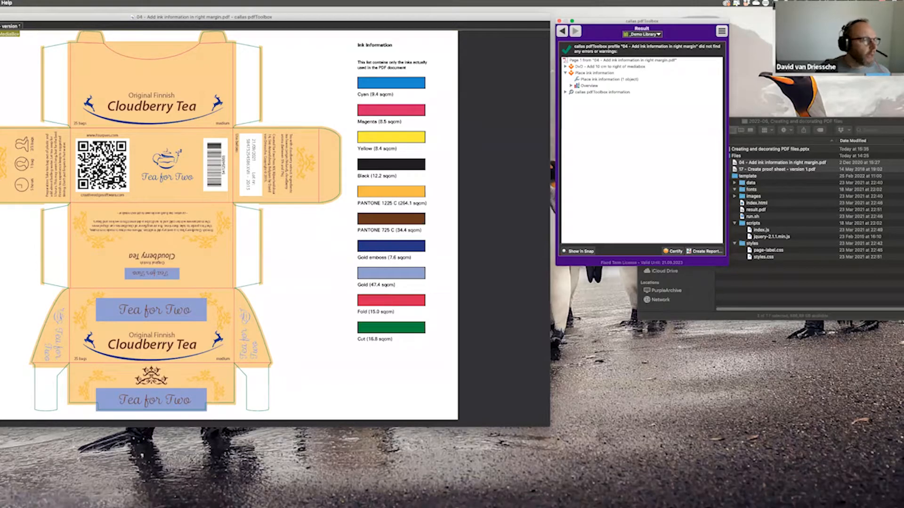
# - Inspect the individual separations of the processed PDF, viewing PANTONE 1225 C and Gold, and return to the regular view
pyautogui.click(0, 3)
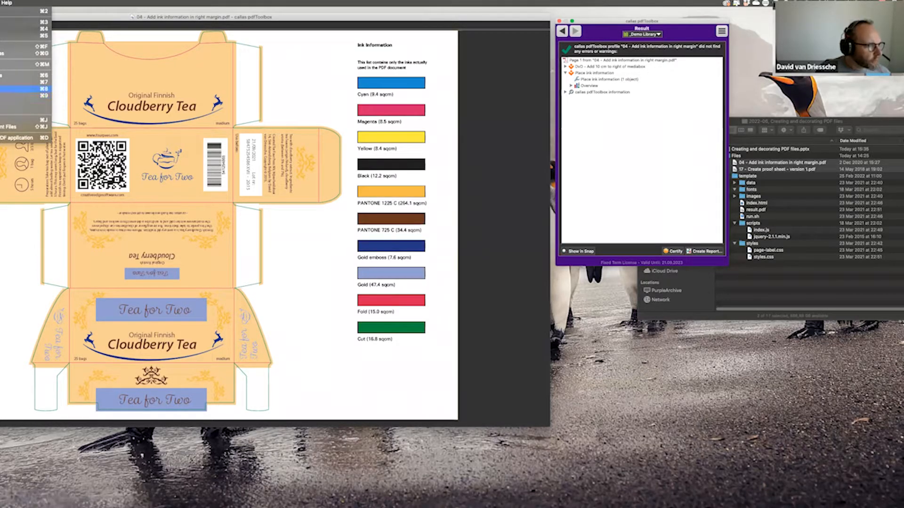
pyautogui.moveTo(0, 2)
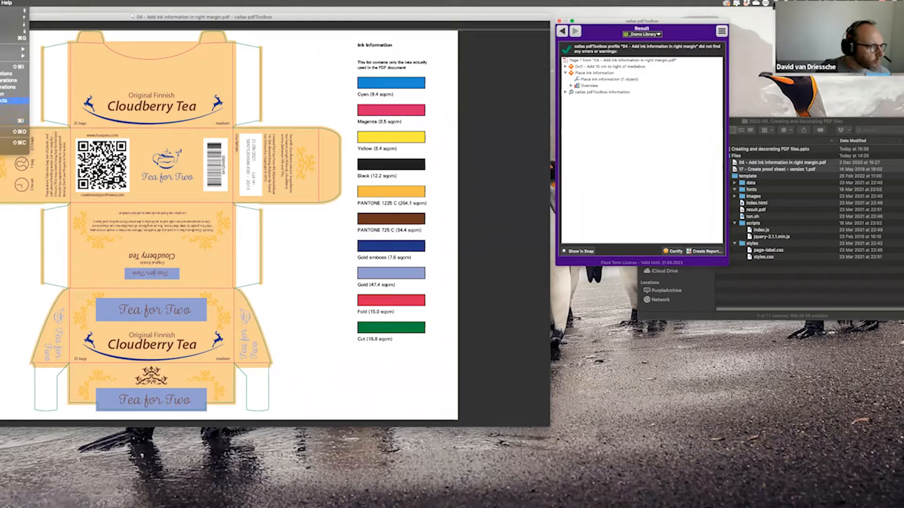
pyautogui.click(569, 193)
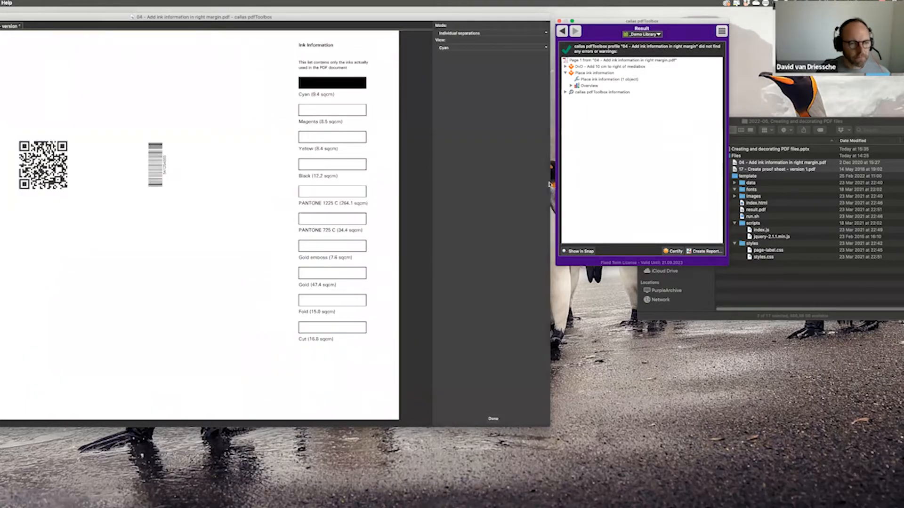
pyautogui.click(461, 48)
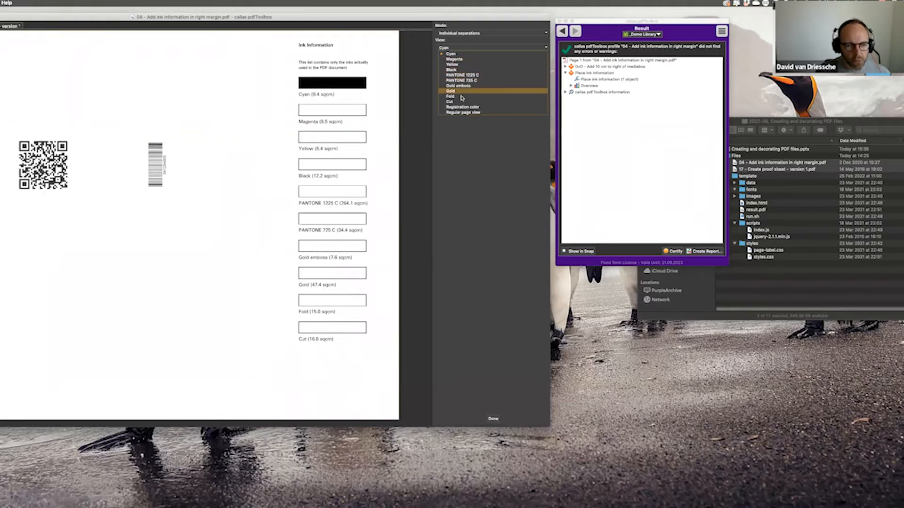
pyautogui.click(473, 77)
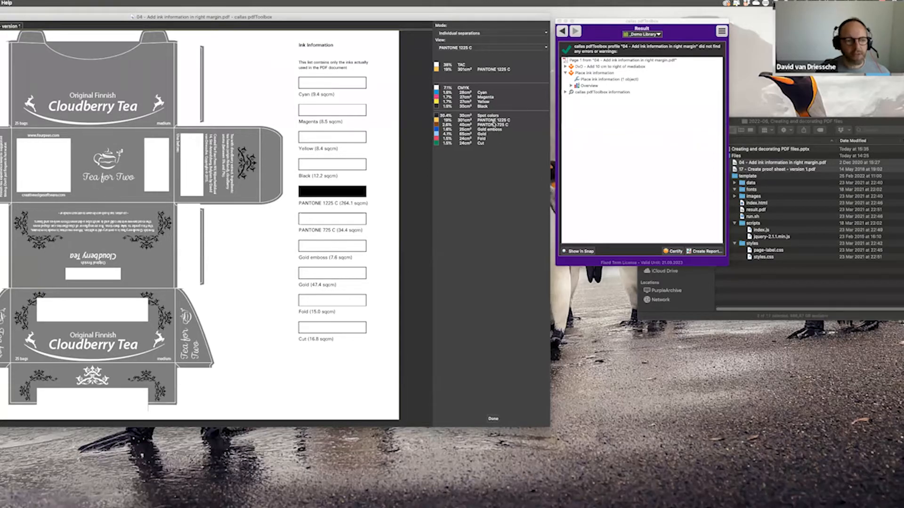
pyautogui.click(495, 48)
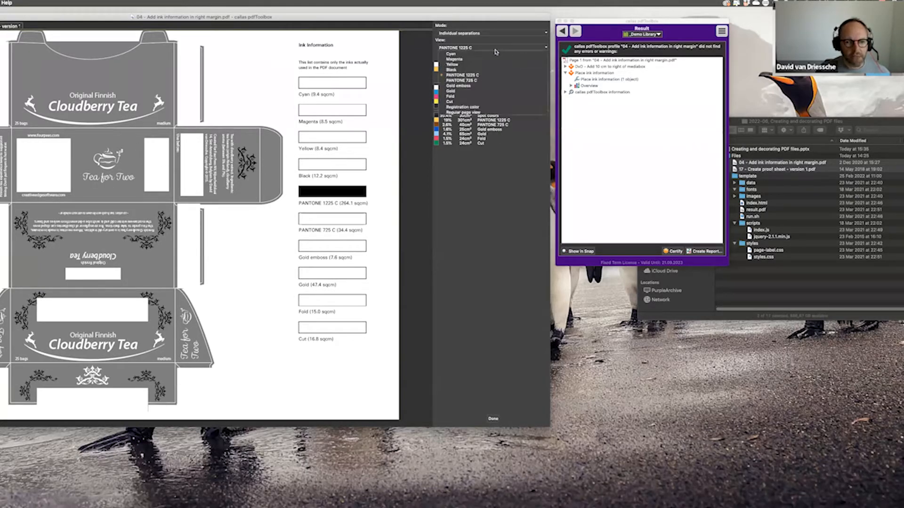
pyautogui.click(490, 93)
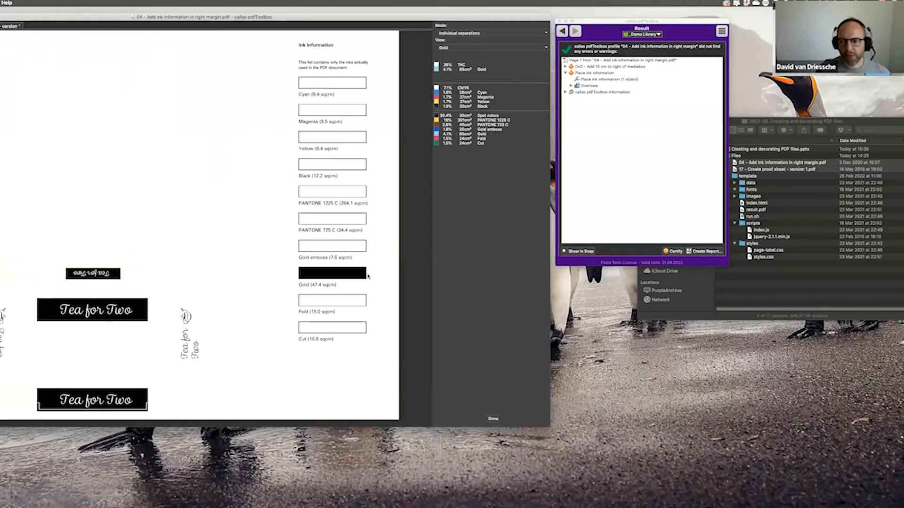
pyautogui.click(492, 418)
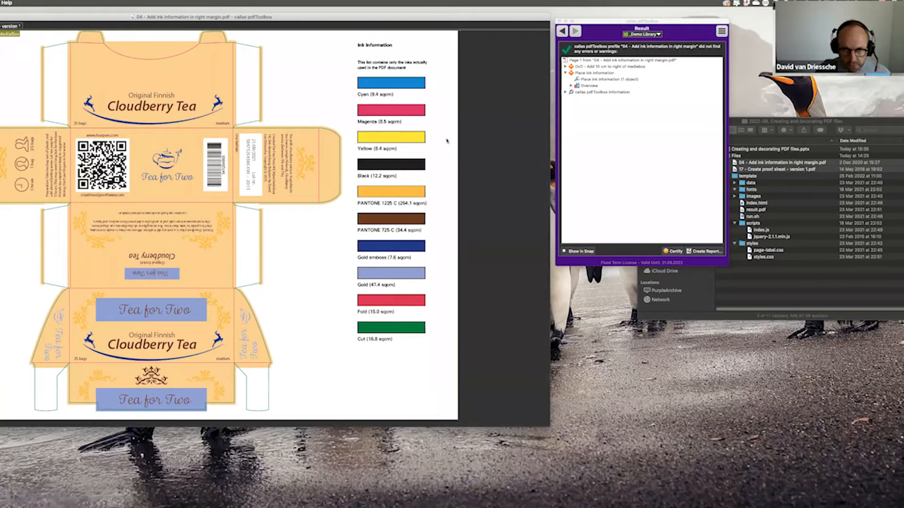
# - Open the "04 - Add ink information in right margin" process plan for editing and open its "Place ink information" fixup
pyautogui.click(562, 32)
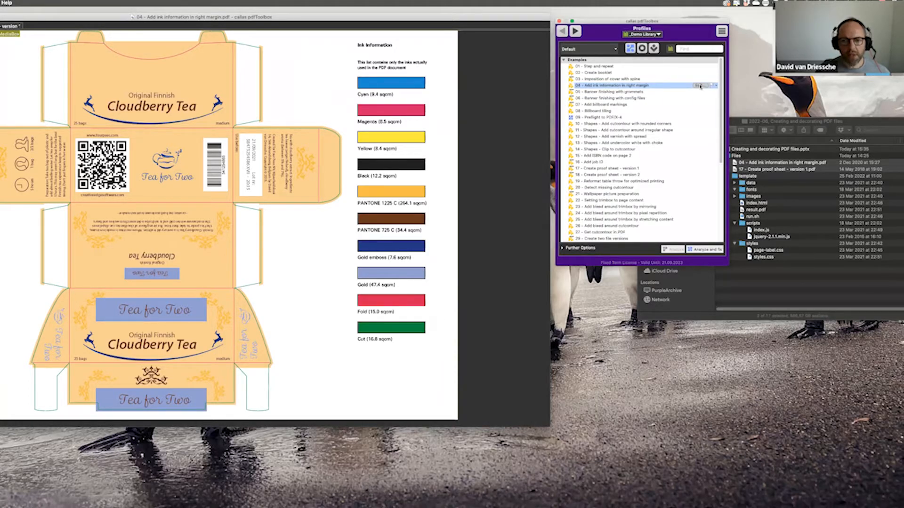
pyautogui.click(699, 86)
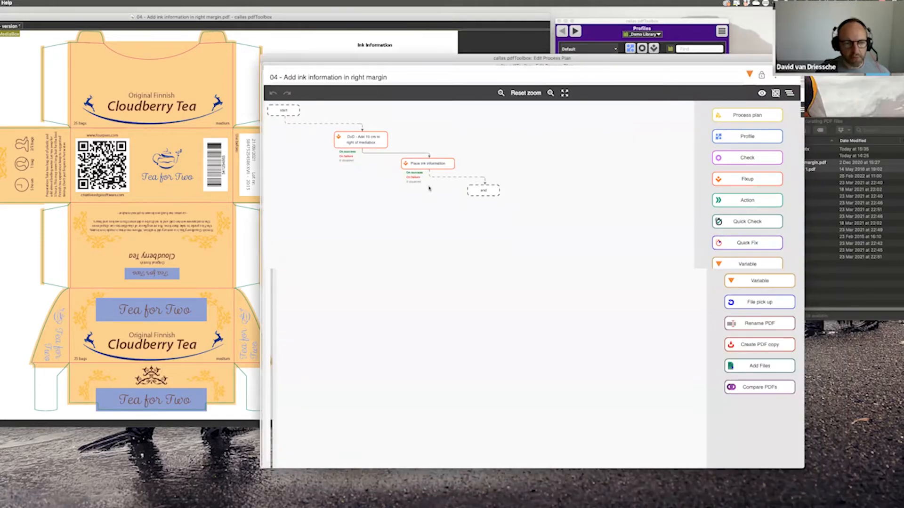
pyautogui.click(375, 142)
pyautogui.moveTo(410, 74); pyautogui.dragTo(400, 147)
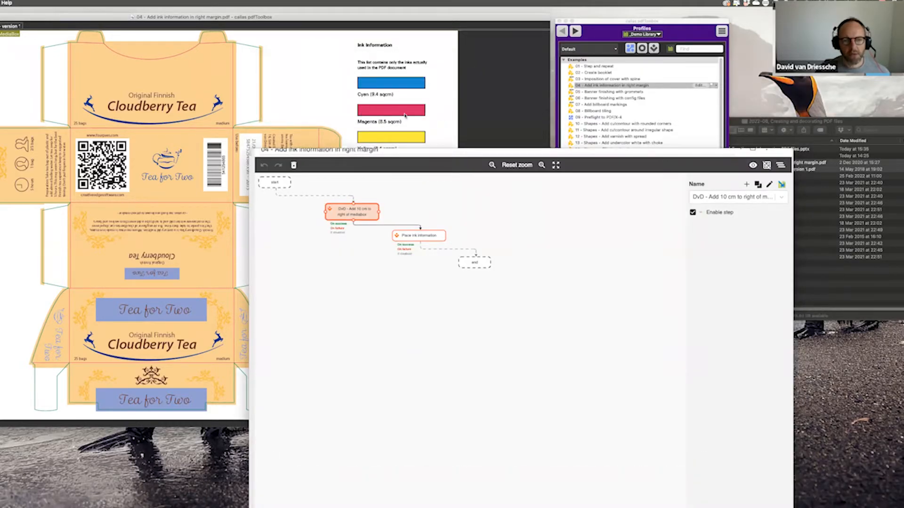
pyautogui.click(424, 280)
pyautogui.click(421, 258)
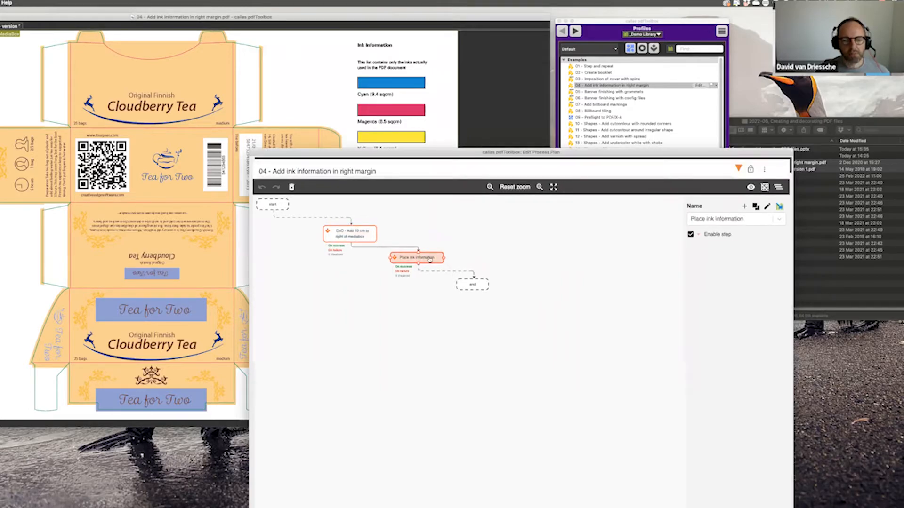
pyautogui.doubleClick(430, 260)
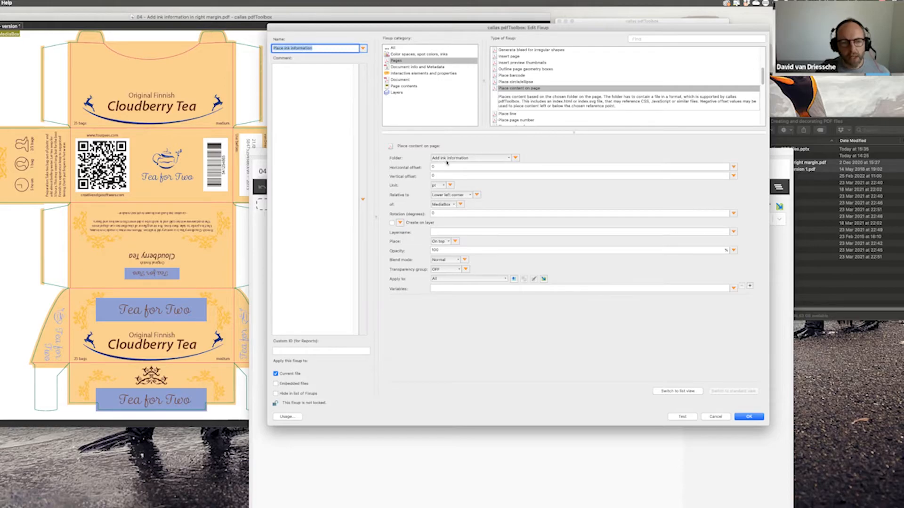
# - Open the fixup's configuration files folder and examine the contents of the "Add ink information" template, including index.html
pyautogui.click(472, 159)
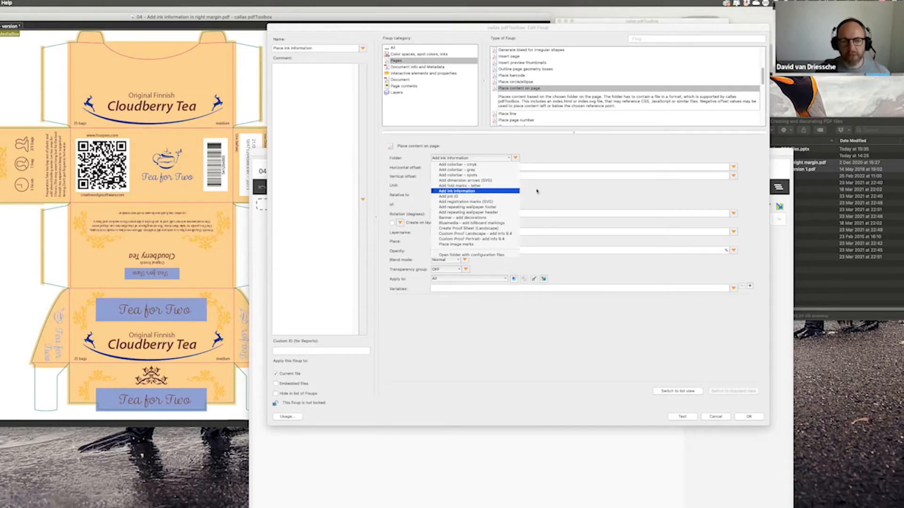
pyautogui.click(493, 254)
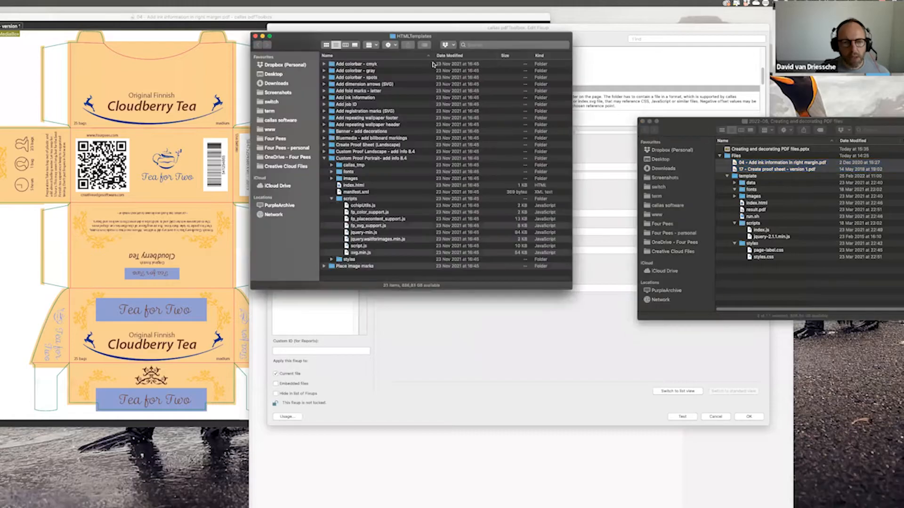
pyautogui.click(324, 158)
pyautogui.moveTo(308, 38); pyautogui.dragTo(329, 76)
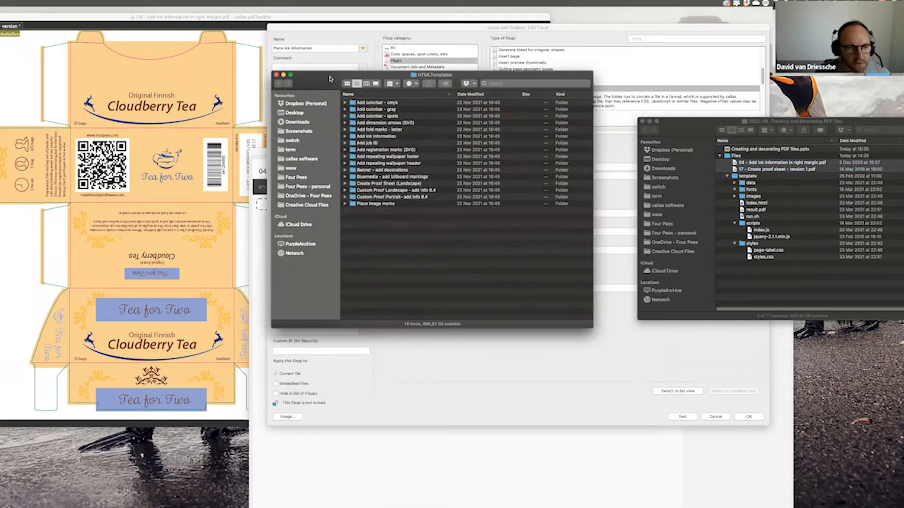
pyautogui.click(345, 137)
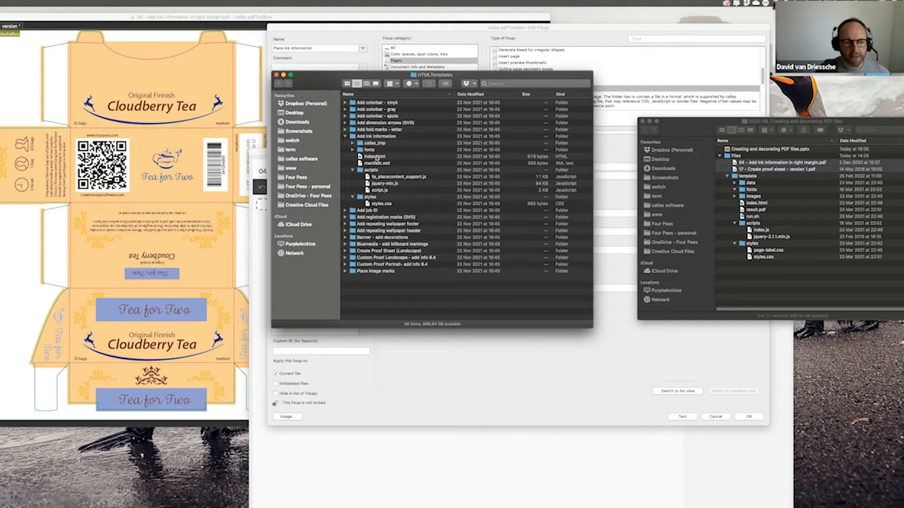
pyautogui.click(376, 157)
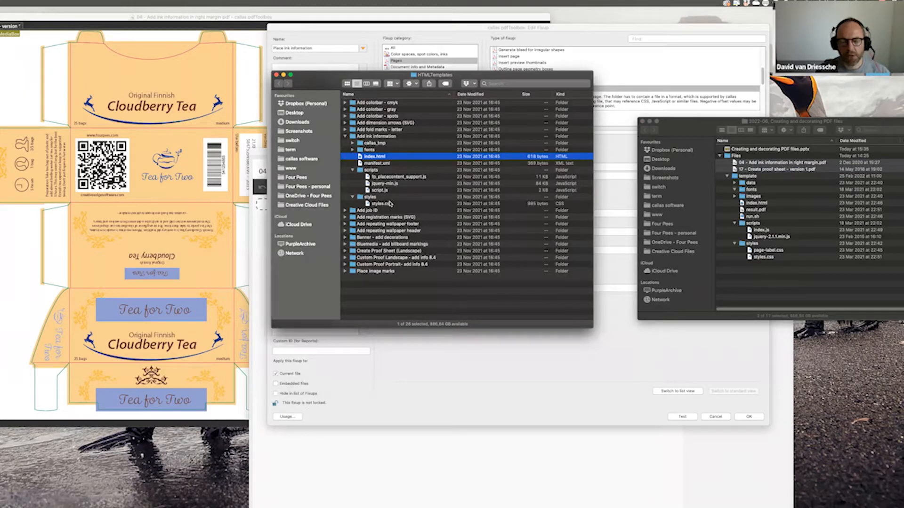
pyautogui.click(277, 75)
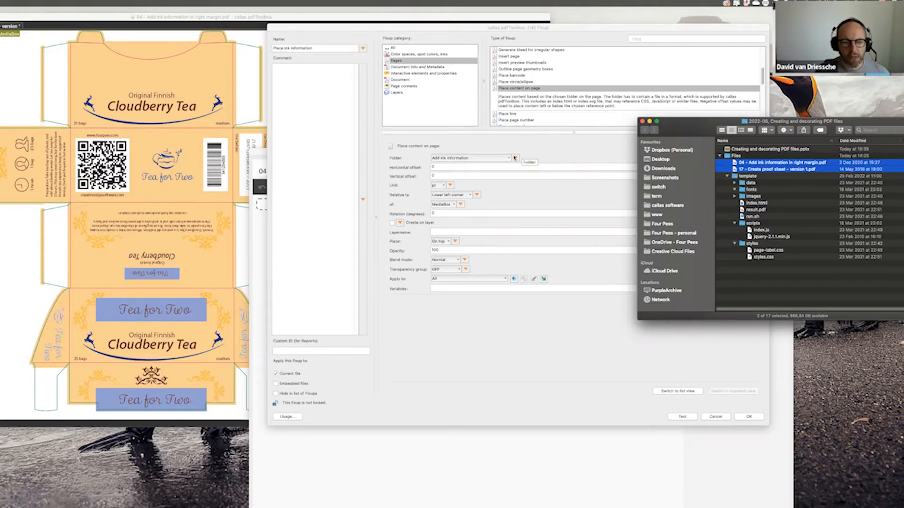
# - Close the "Place ink information" fixup and leave the process plan editor, discarding all changes
pyautogui.click(551, 185)
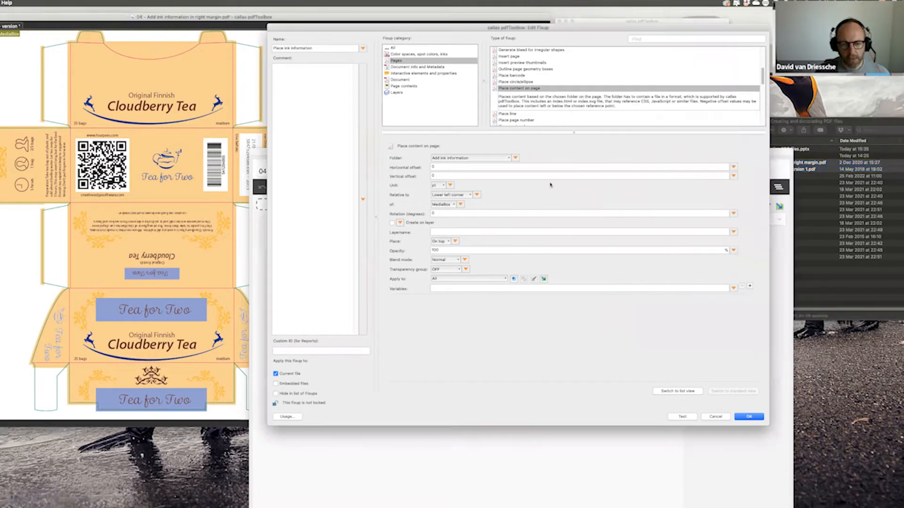
pyautogui.click(749, 417)
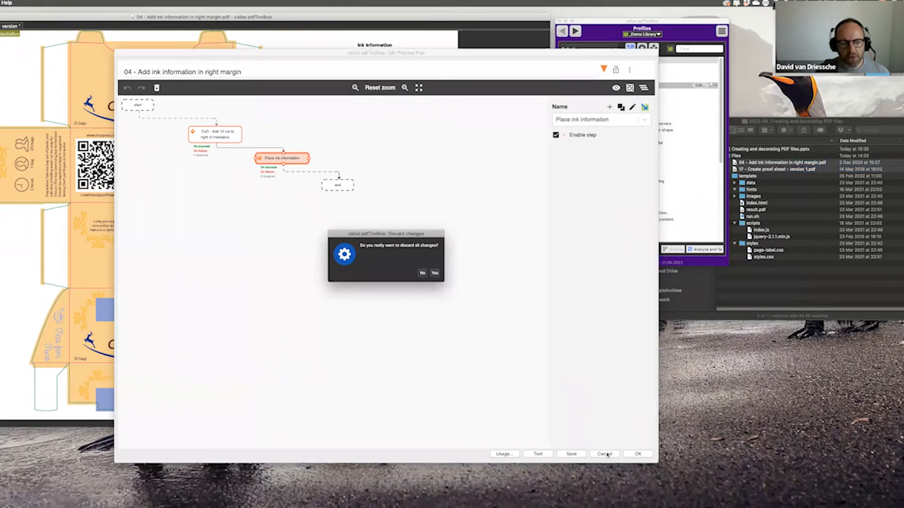
pyautogui.click(435, 274)
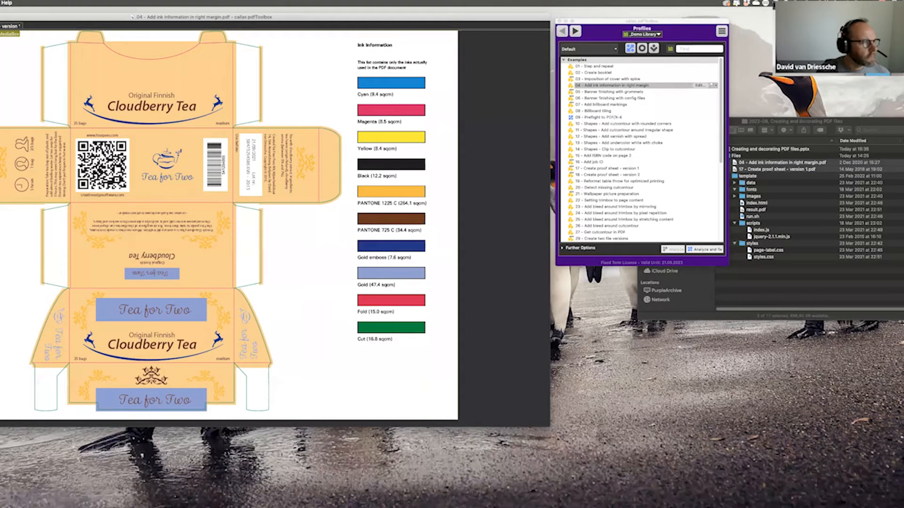
# - Run the "17 - Create proof sheet - version 1" profile on the yoghurt label PDF, saving to the Desktop and accepting the default variable values
pyautogui.click(8, 26)
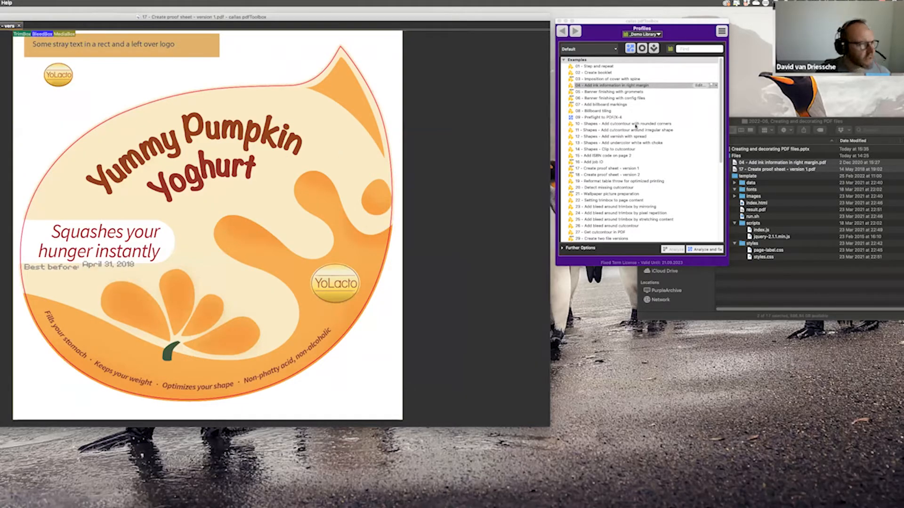
pyautogui.click(624, 168)
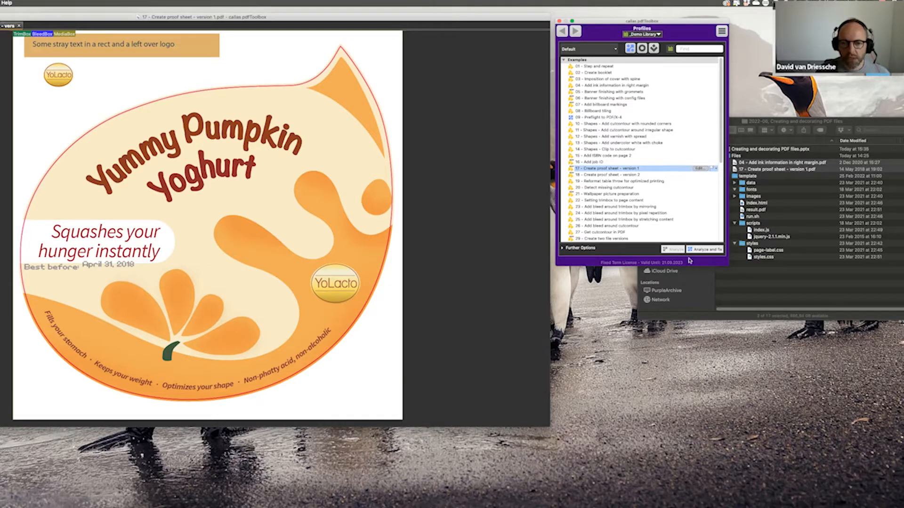
pyautogui.click(718, 252)
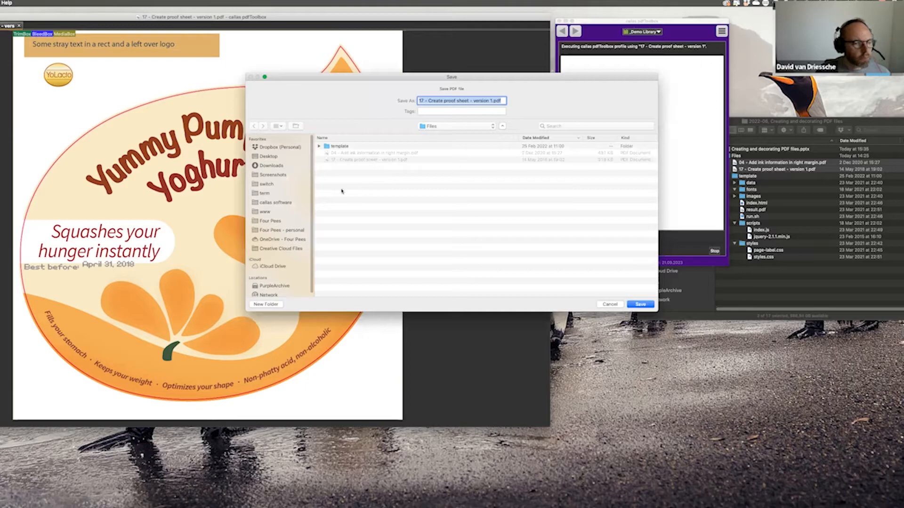
pyautogui.click(269, 156)
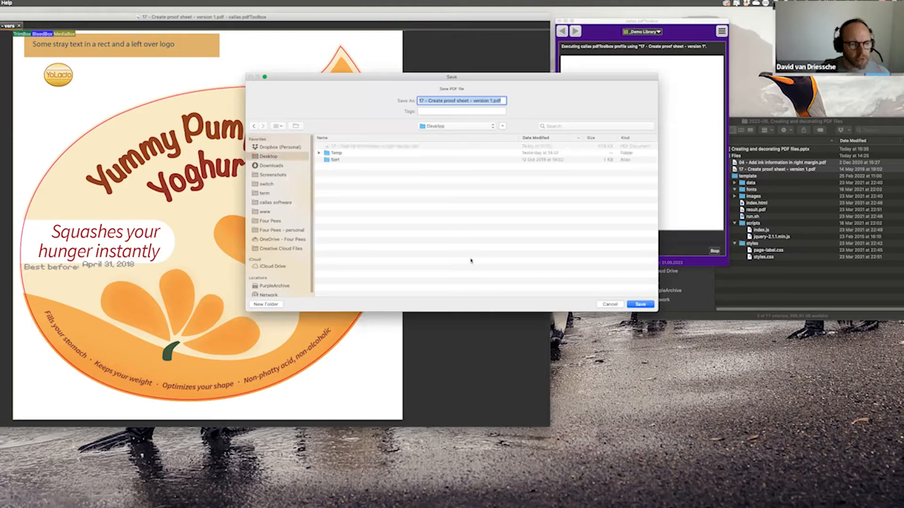
pyautogui.click(641, 305)
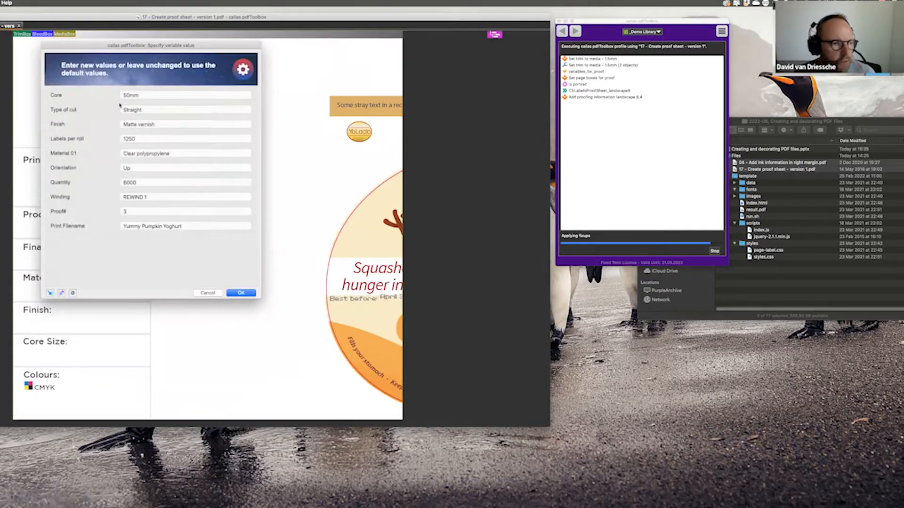
pyautogui.moveTo(201, 46); pyautogui.dragTo(436, 52)
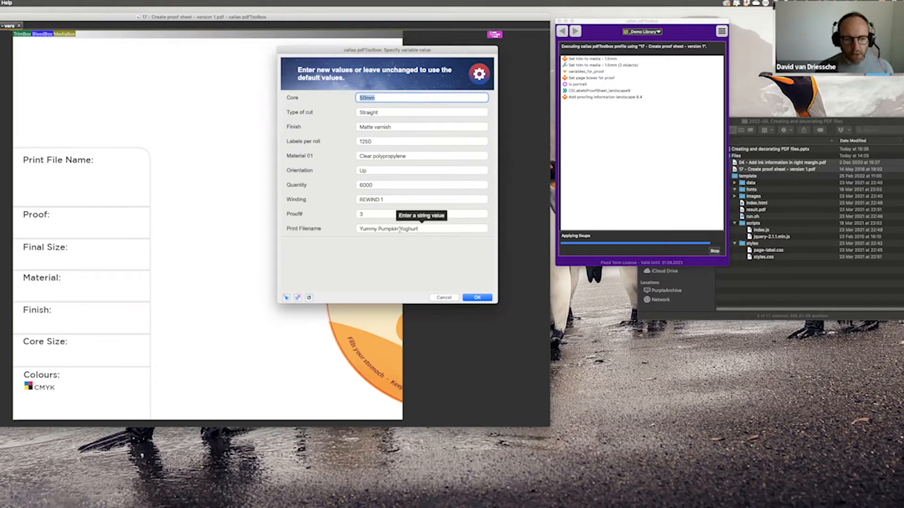
pyautogui.click(477, 297)
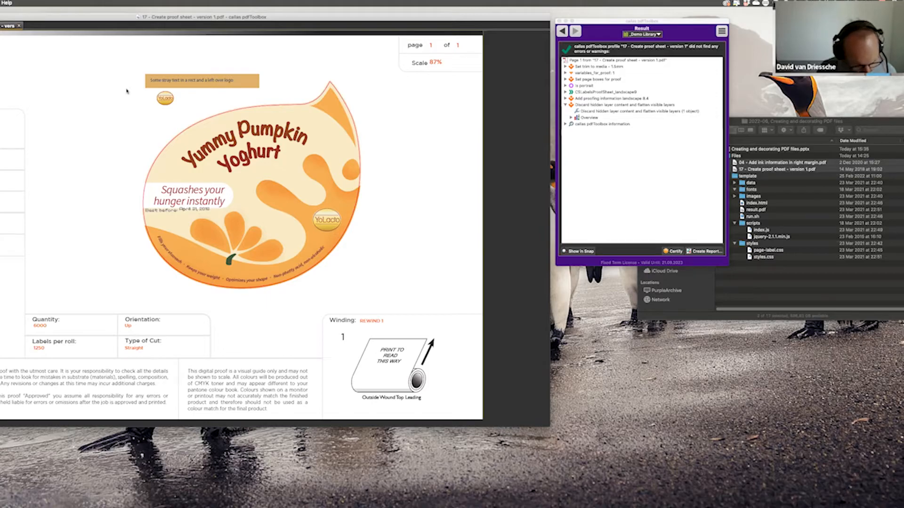
pyautogui.click(586, 94)
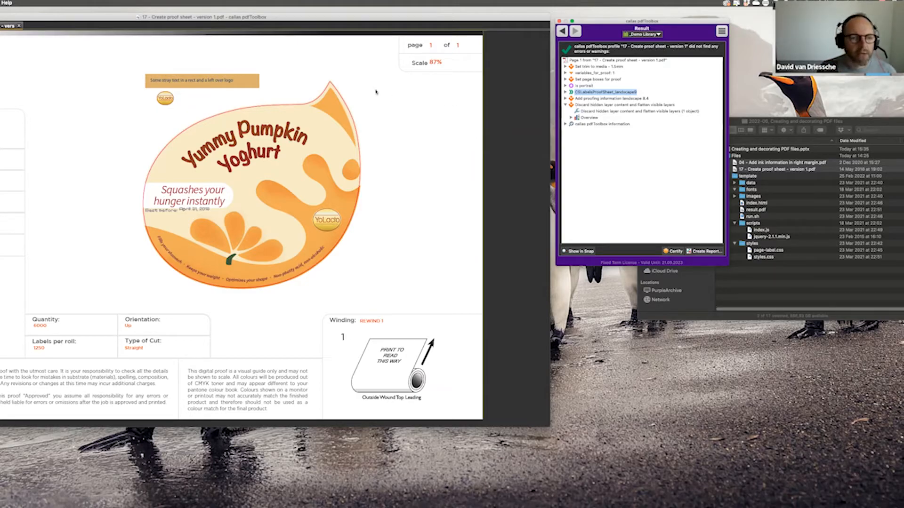
pyautogui.click(19, 65)
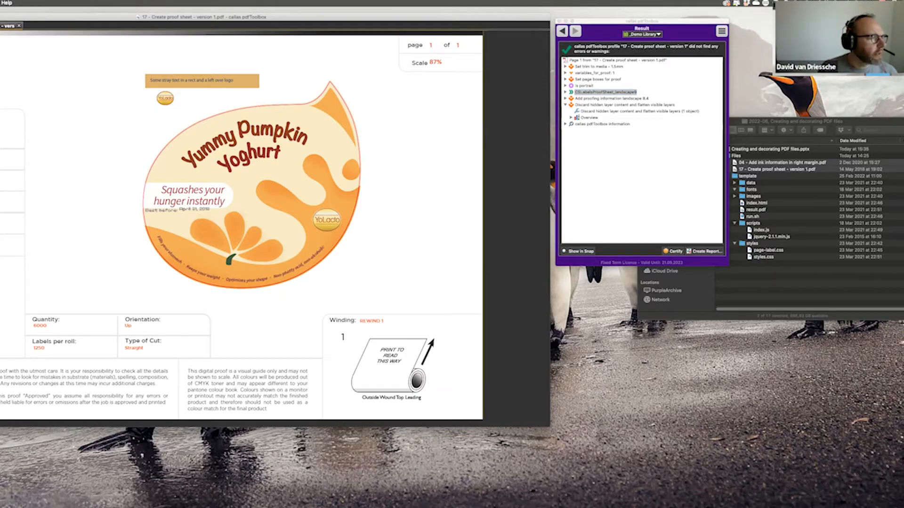
# - Hide the PDF application, switch to PowerPoint and start the slide show at slide 8, "The cChip lifecycle in pdfToolbox"
pyautogui.press('super+h')
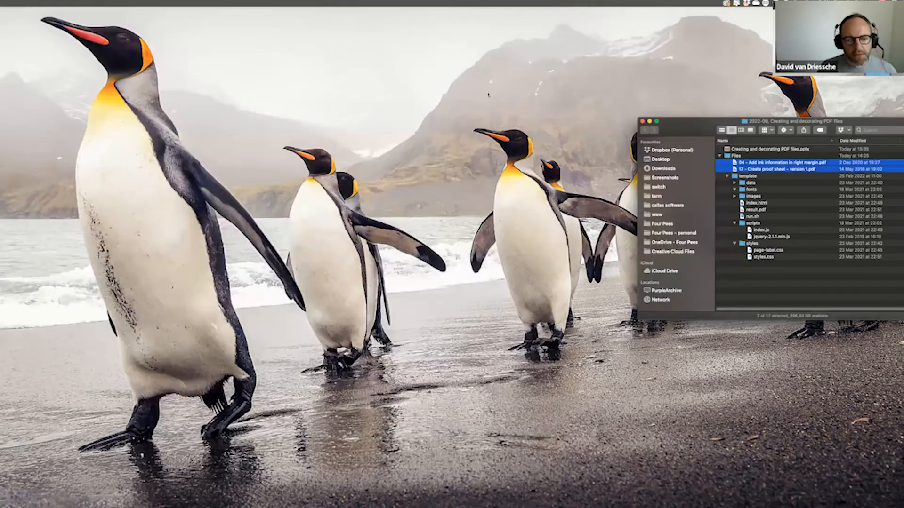
pyautogui.press('super+Tab')
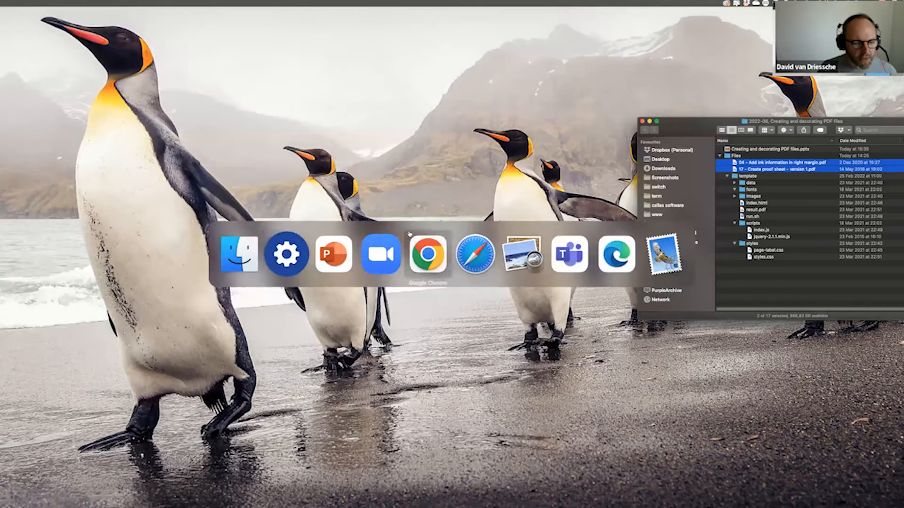
pyautogui.click(334, 254)
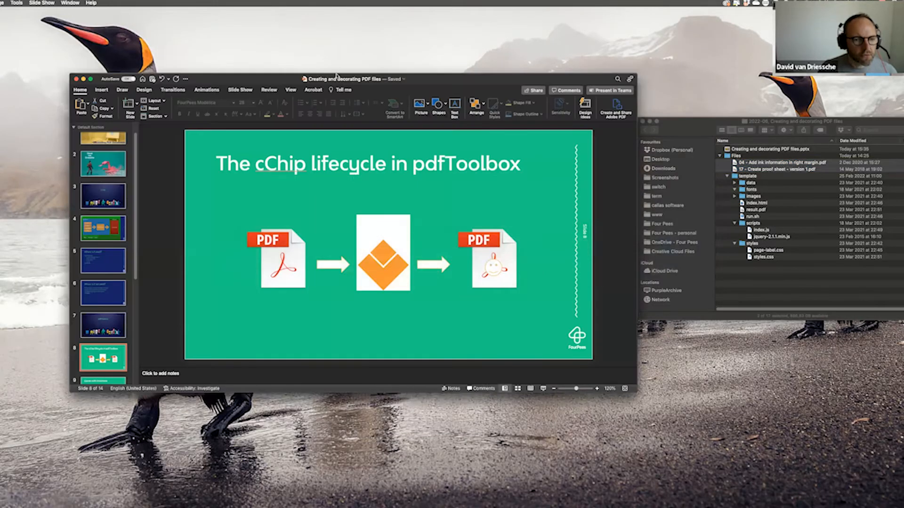
pyautogui.click(543, 389)
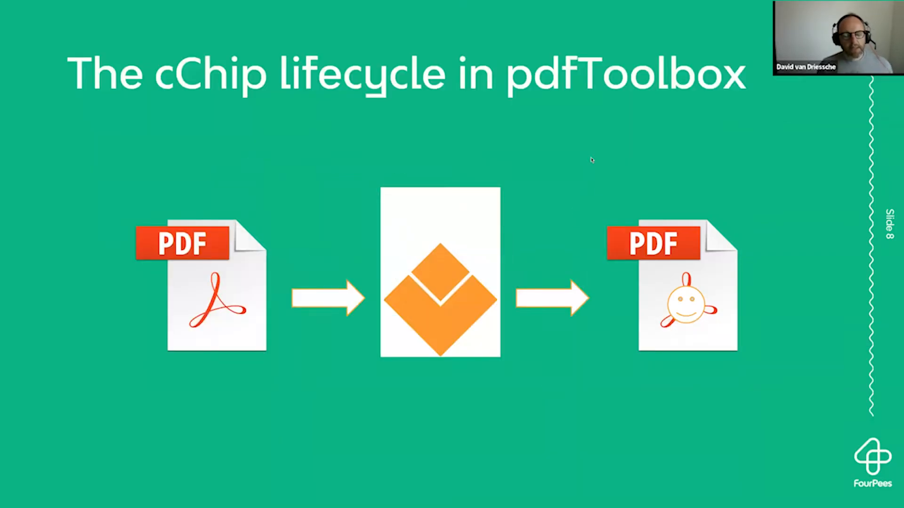